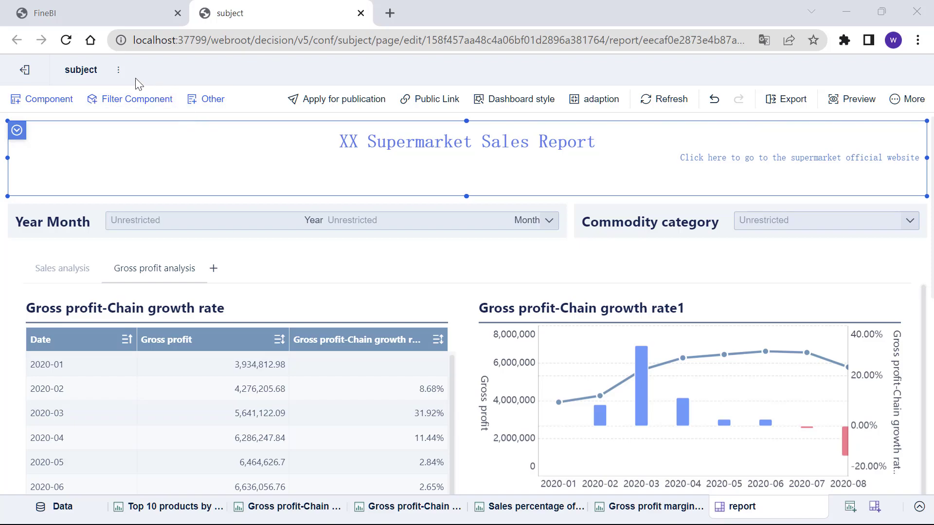
Add a collaborator to the subject with Use and Edit rights, then close the collaborator list
{"action": "left_click", "coordinate": [118, 69]}
{"action": "left_click", "coordinate": [148, 140]}
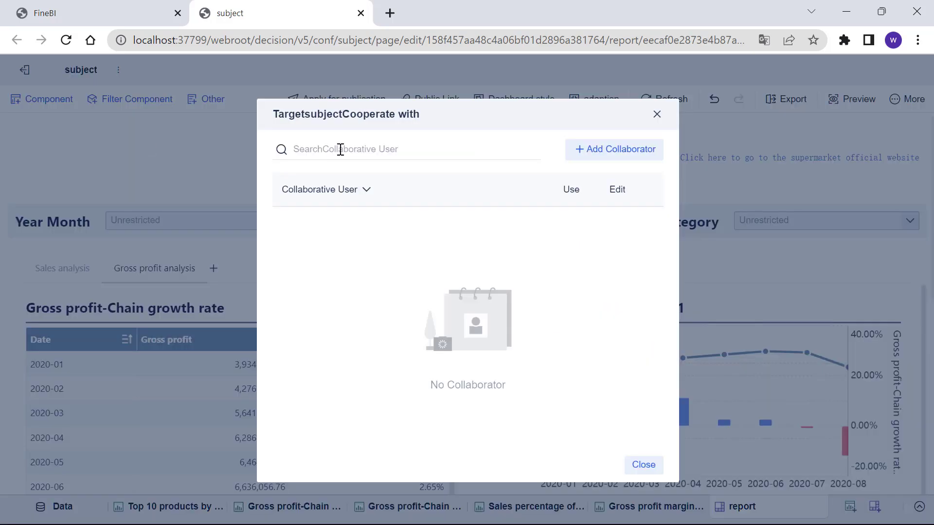
{"action": "left_click", "coordinate": [582, 154]}
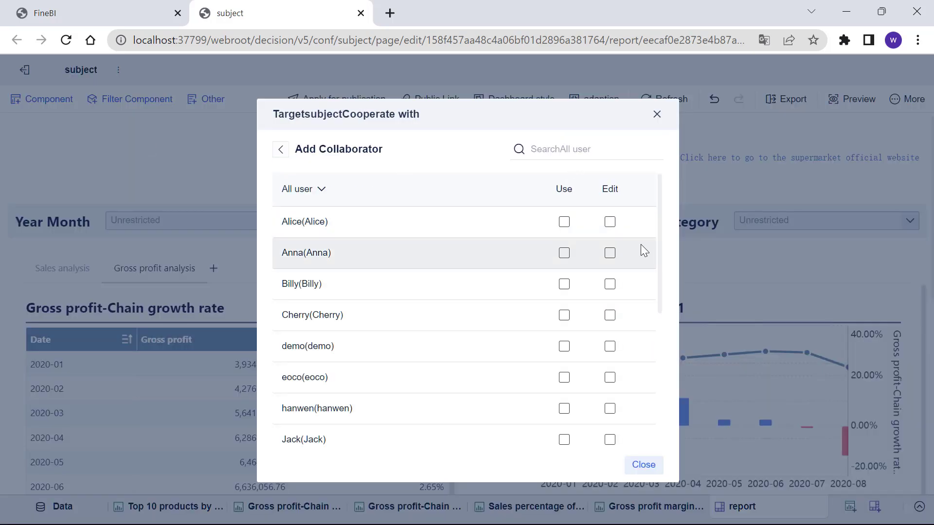
{"action": "left_click", "coordinate": [610, 377]}
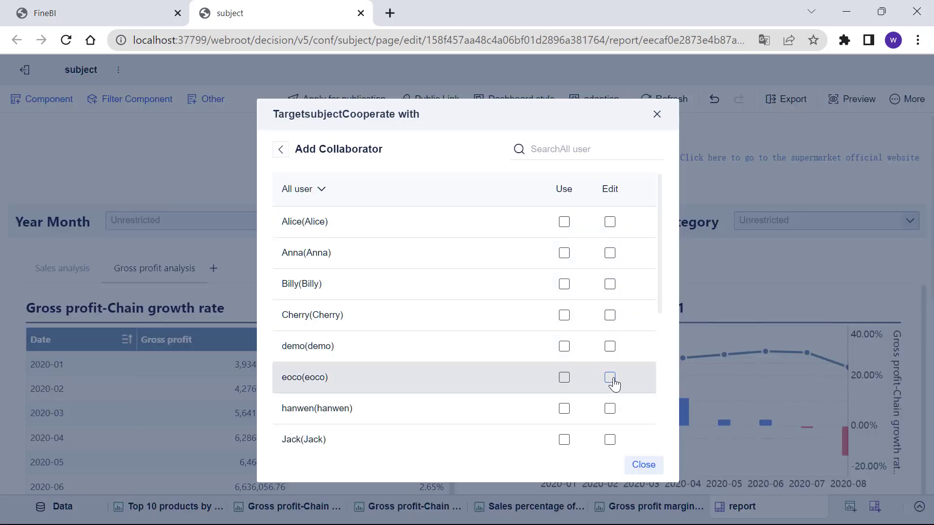
{"action": "left_click", "coordinate": [603, 453]}
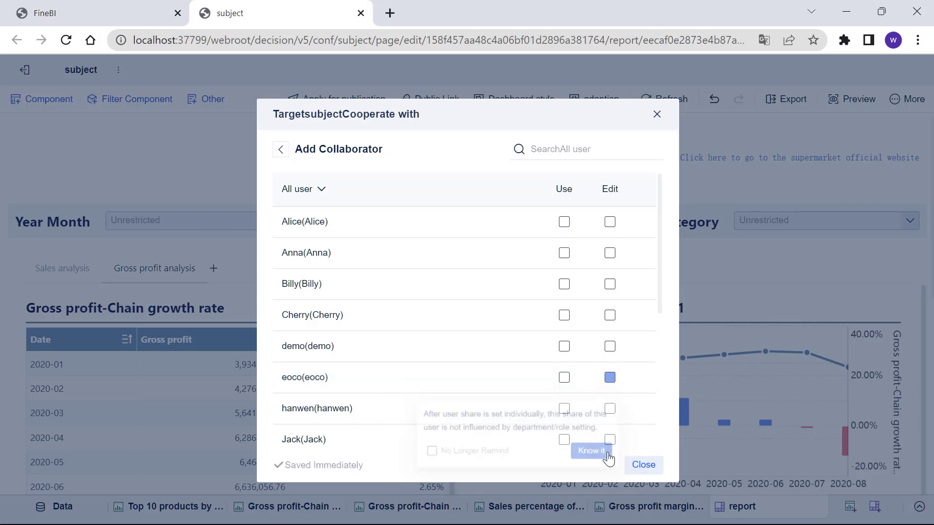
{"action": "left_click", "coordinate": [644, 465]}
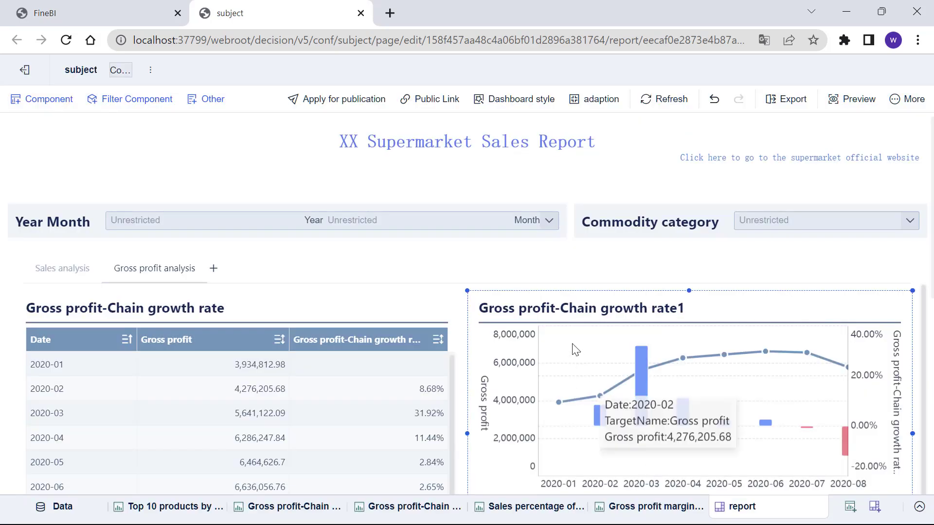
{"action": "left_click", "coordinate": [588, 186]}
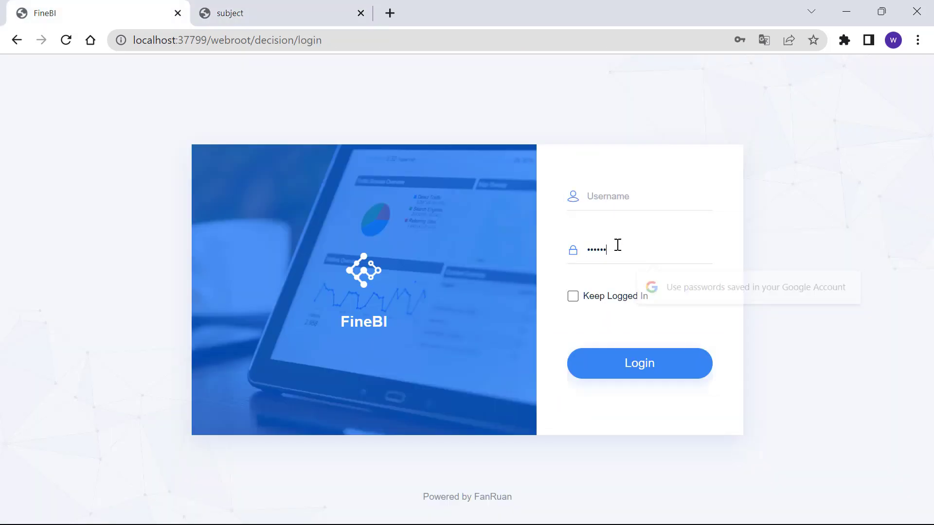
Log in as the collaborator and open the subject from Collaborated to me for editing
{"action": "left_click", "coordinate": [620, 200]}
{"action": "type", "text": "eoco"}
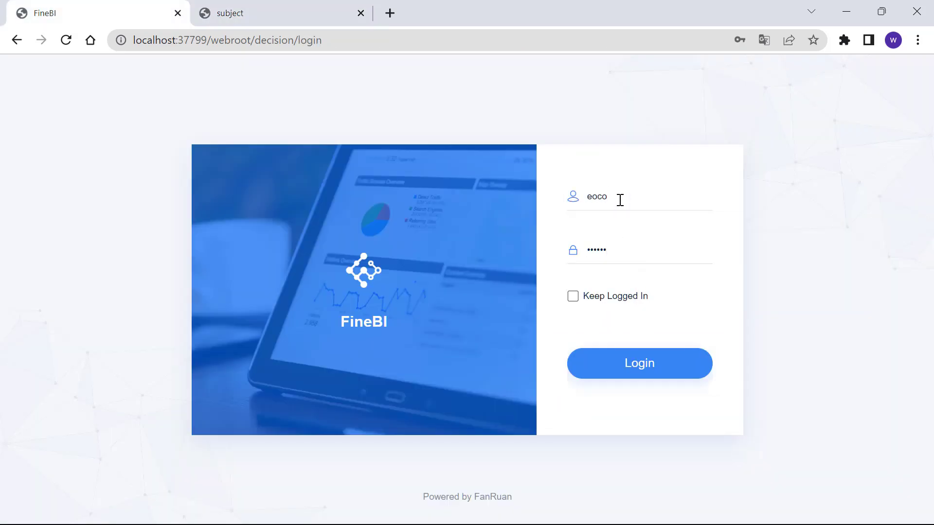
{"action": "left_click", "coordinate": [638, 371]}
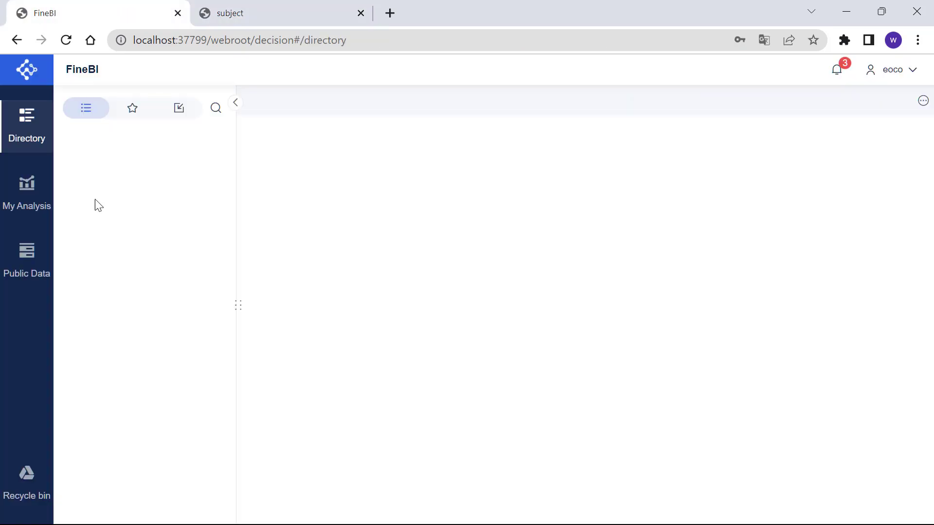
{"action": "left_click", "coordinate": [19, 195]}
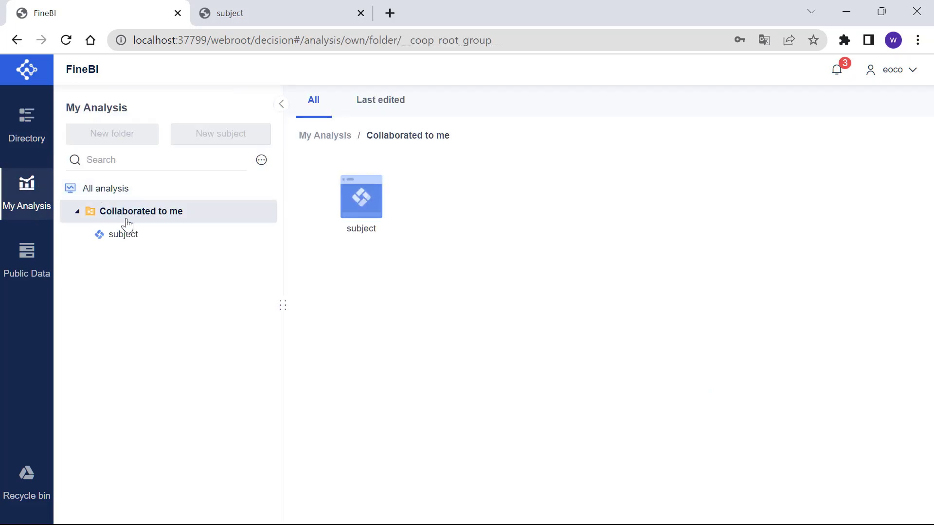
{"action": "left_click", "coordinate": [194, 243]}
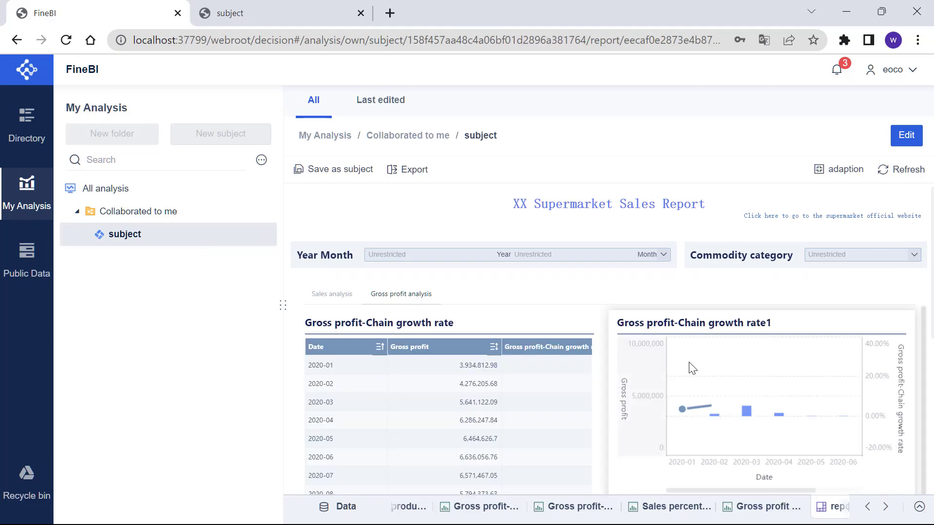
{"action": "left_click", "coordinate": [906, 135]}
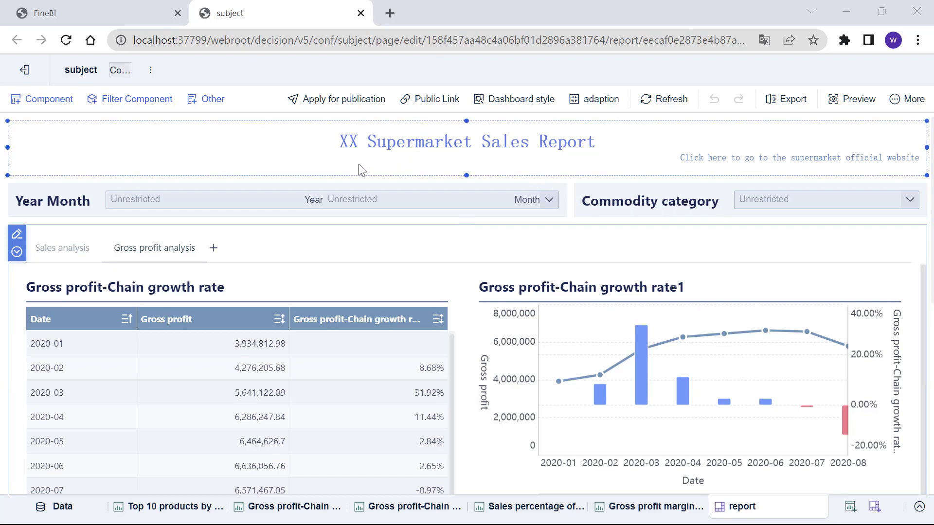
Publish the dashboard as 'report' and log back in to view the directory
{"action": "left_click", "coordinate": [352, 107]}
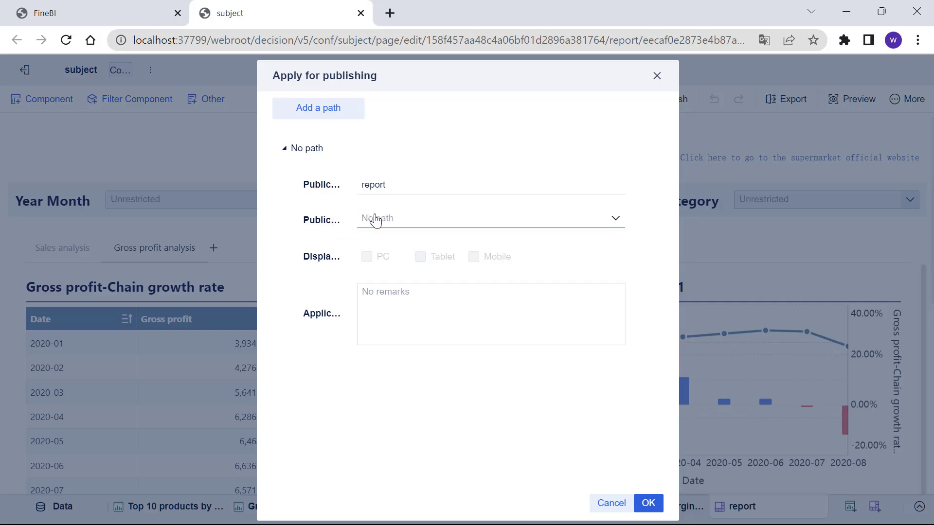
{"action": "left_click", "coordinate": [648, 502]}
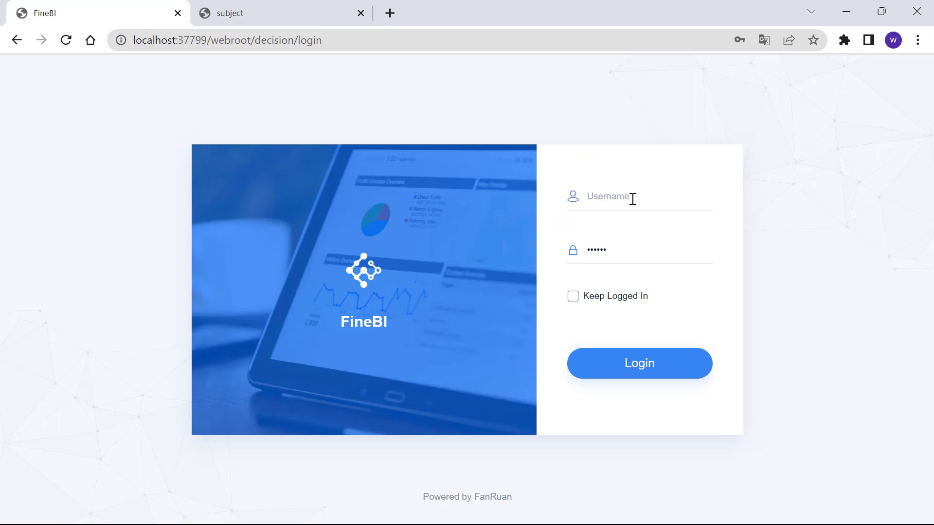
{"action": "type", "text": "eoco"}
{"action": "left_click", "coordinate": [659, 364]}
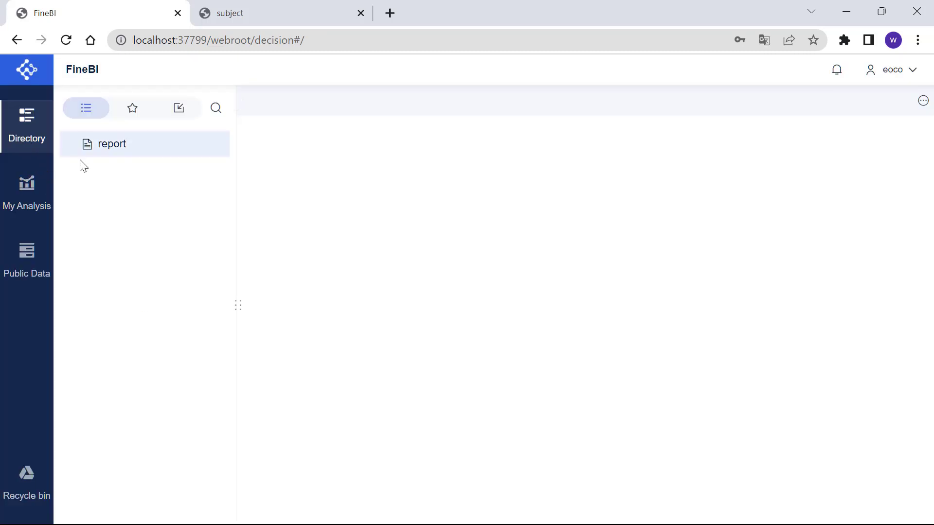
Turn on the Public Link share link for the published 'report' dashboard
{"action": "left_click", "coordinate": [107, 149]}
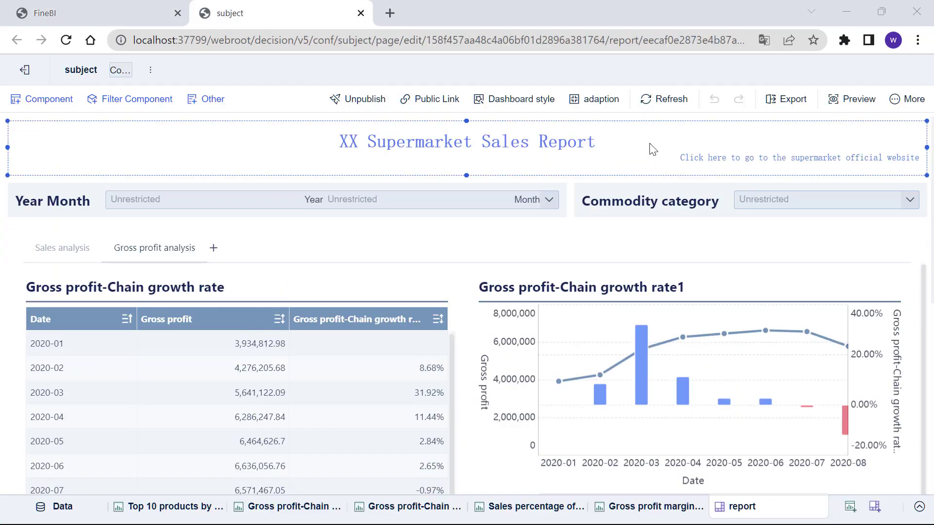
{"action": "left_click", "coordinate": [693, 244]}
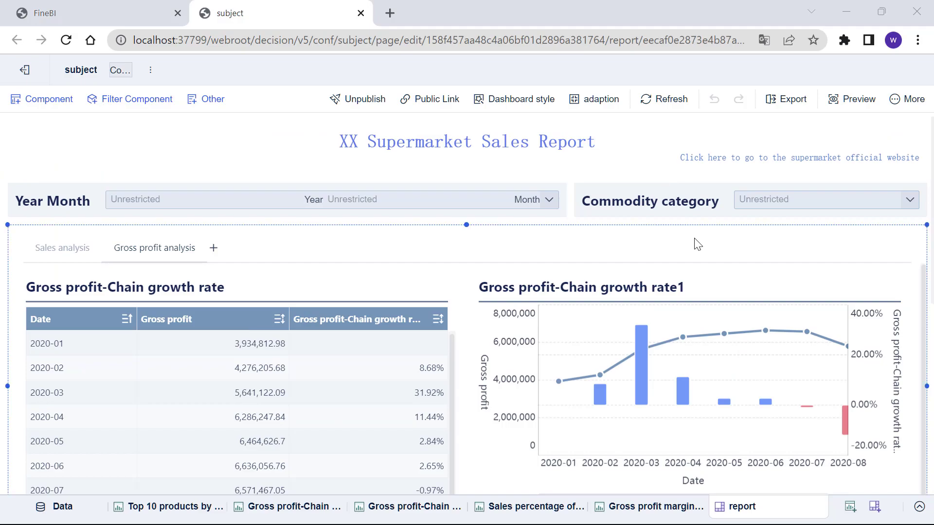
{"action": "left_click", "coordinate": [435, 100]}
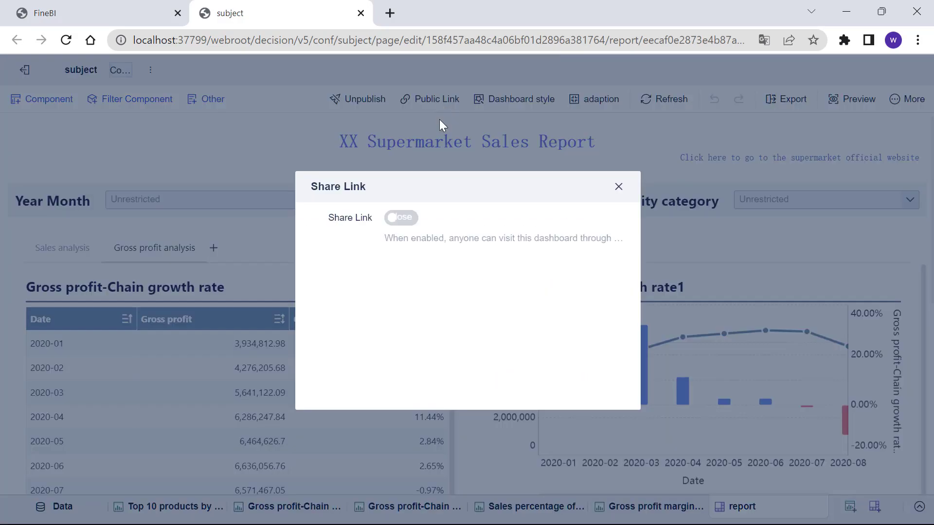
{"action": "left_click", "coordinate": [393, 220]}
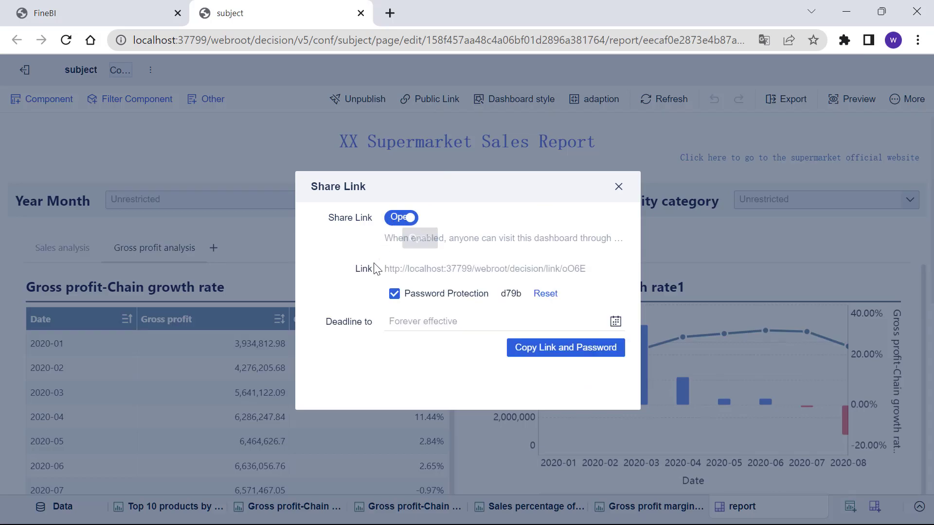